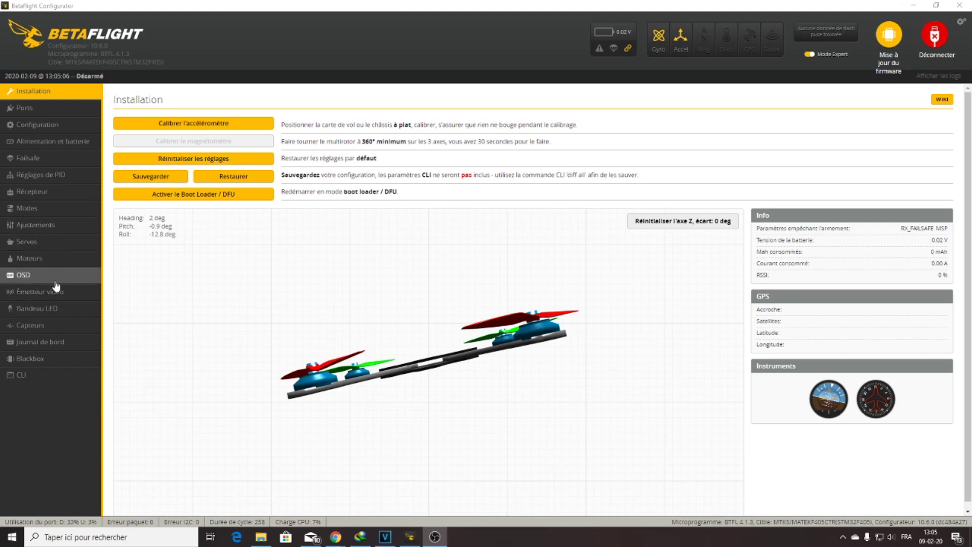
# Open the video transmitter settings and examine the VTX mode options and the VTX table with its power levels.
pyautogui.click(51, 178)
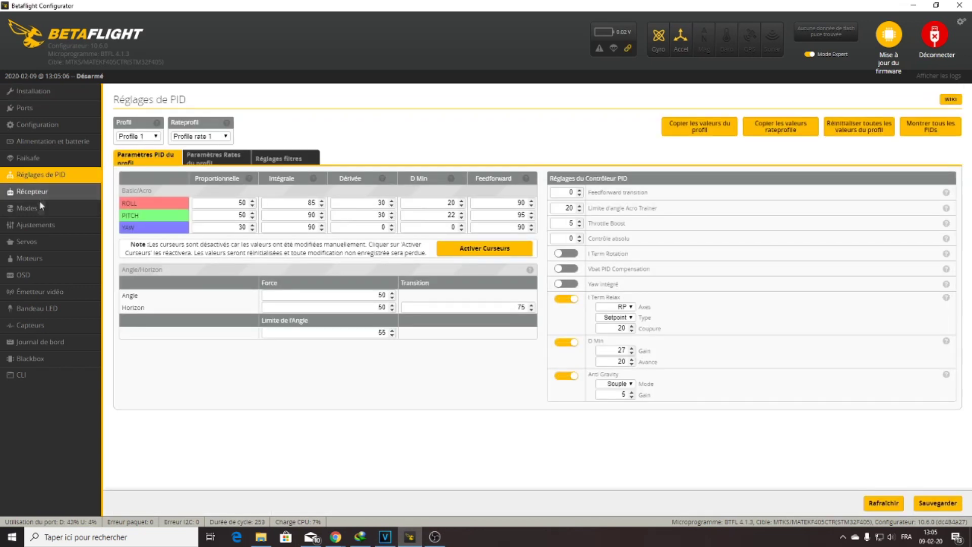
pyautogui.click(44, 237)
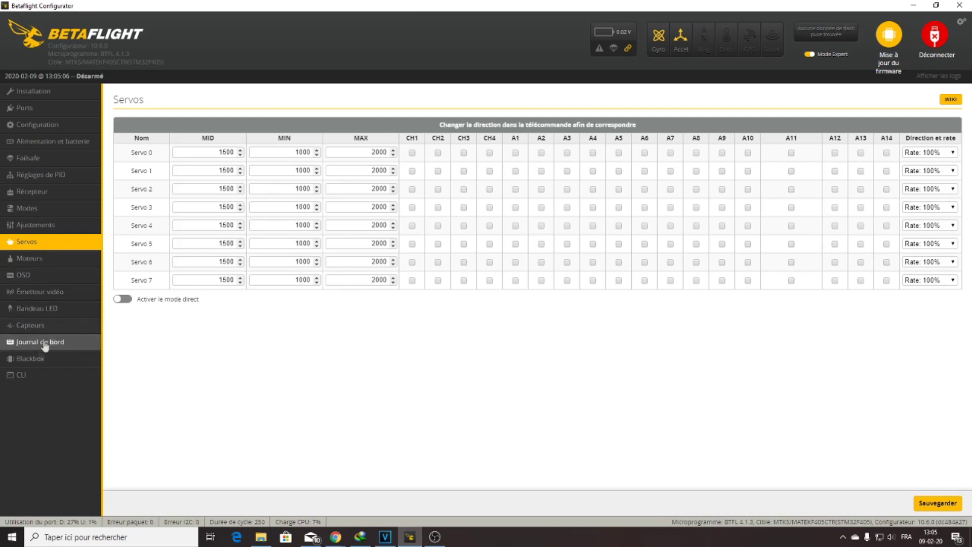
pyautogui.click(41, 295)
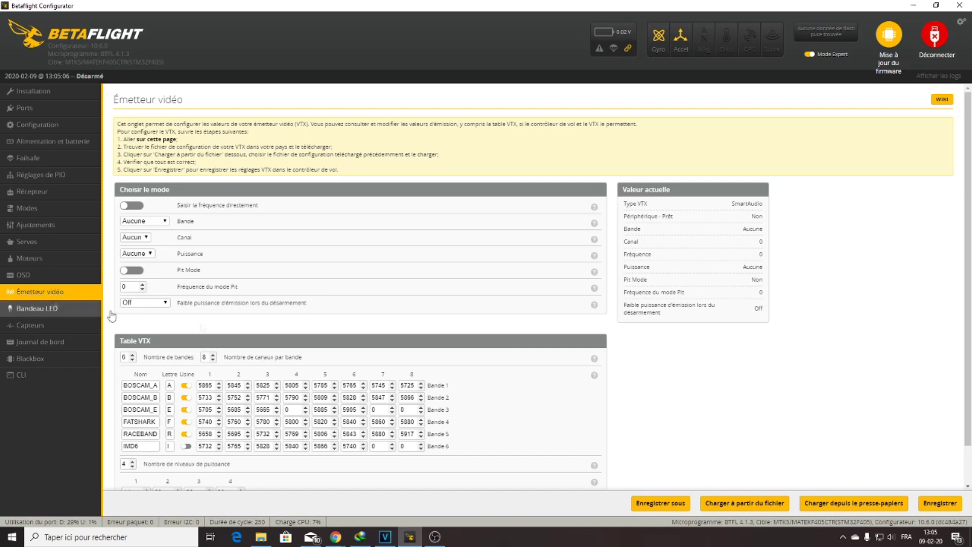
pyautogui.scroll(-2, 536, 288)
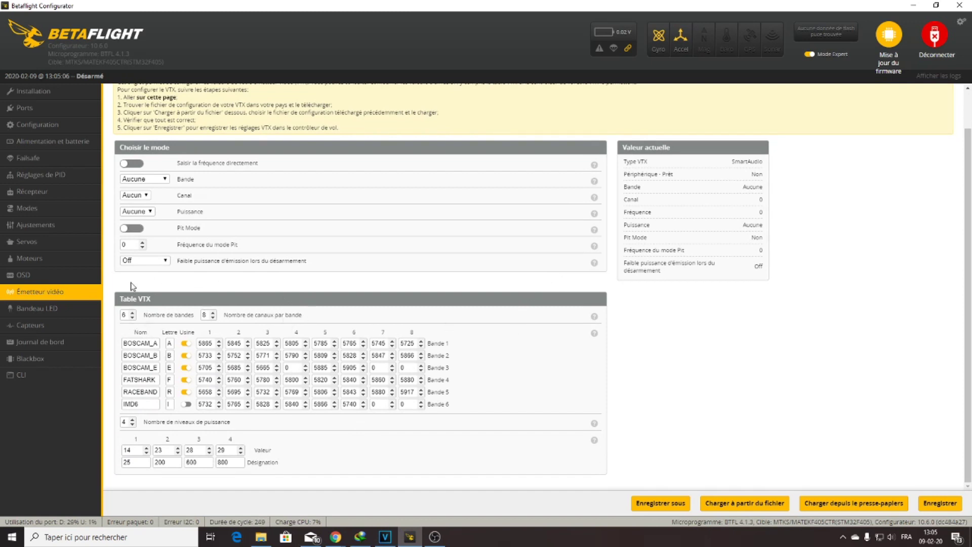
pyautogui.scroll(2, 133, 286)
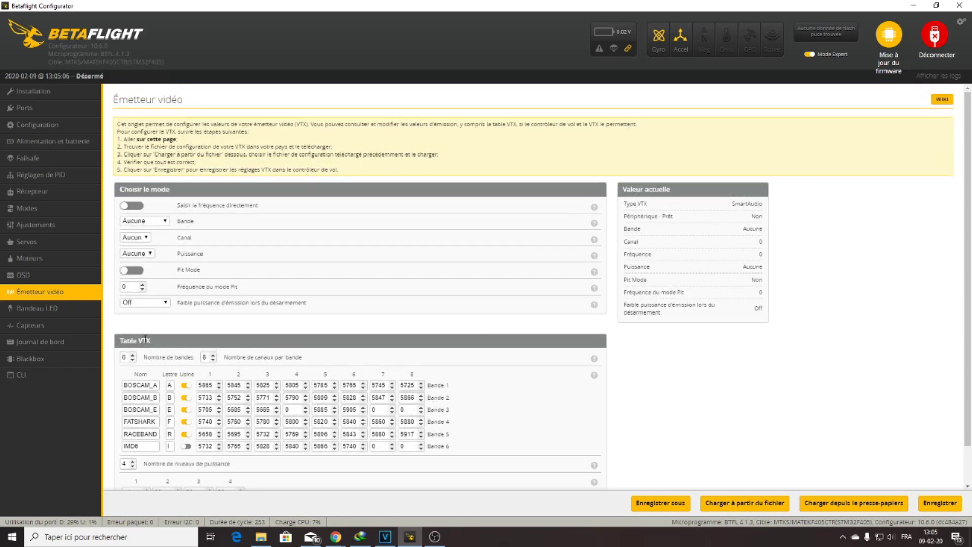
pyautogui.scroll(-2, 141, 342)
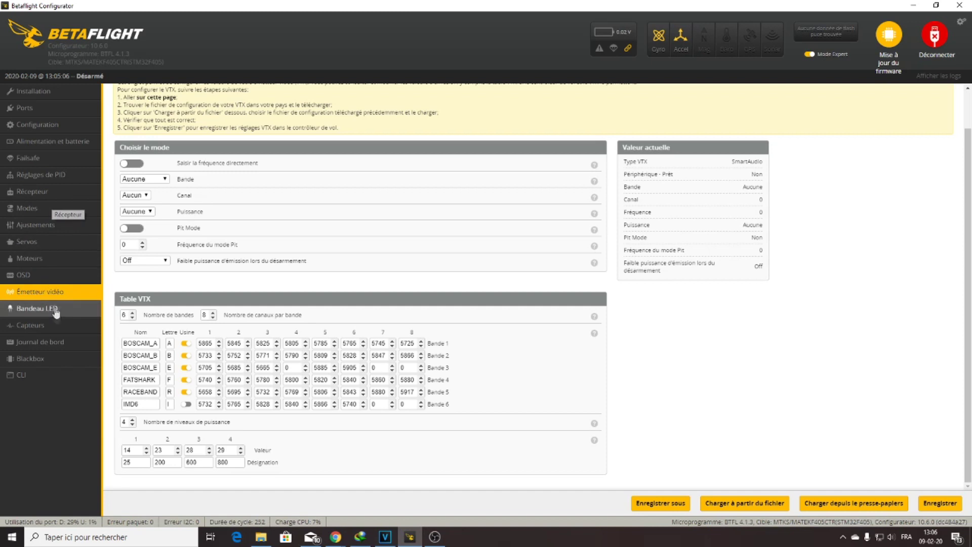
# Set the Blackbox debug mode to SMARTAUDIO, and save the configuration with a reboot.
pyautogui.click(59, 329)
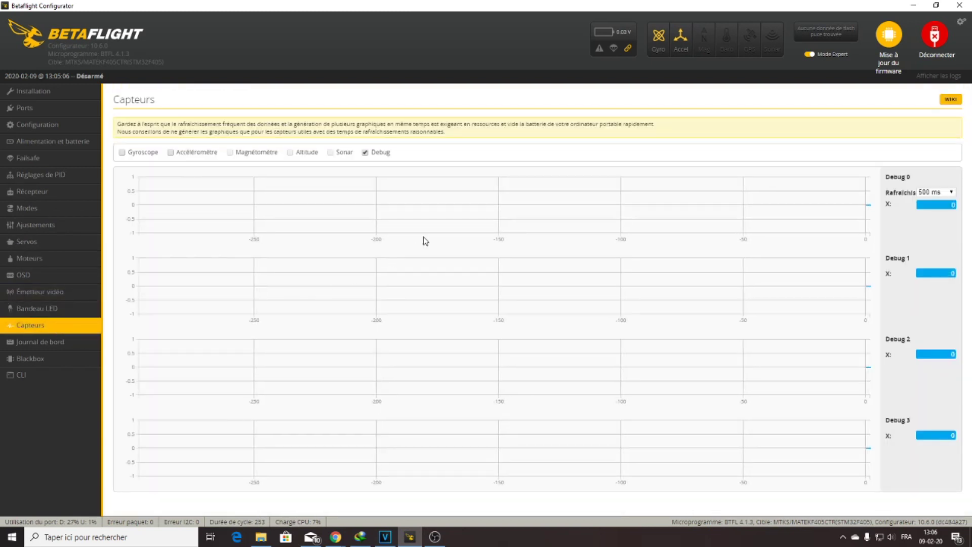
pyautogui.click(50, 310)
pyautogui.click(48, 358)
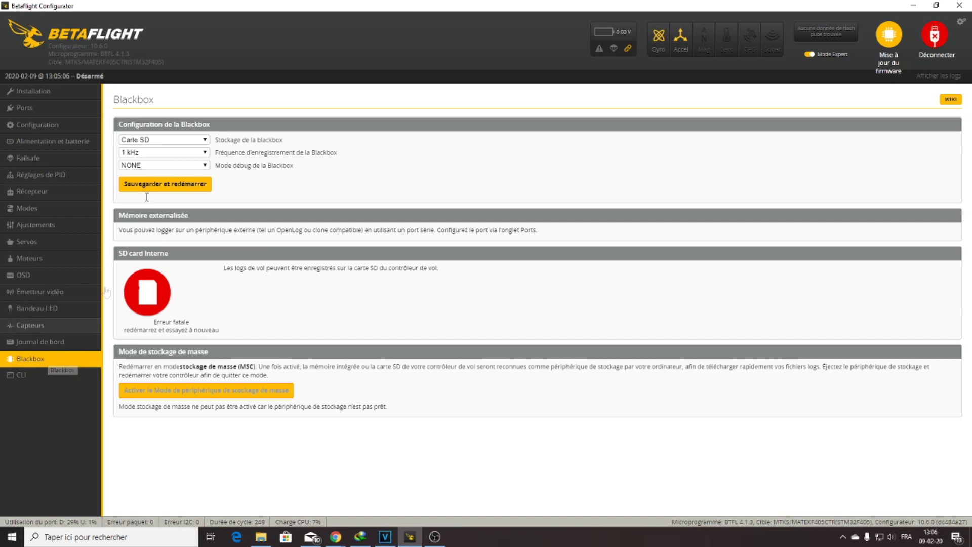
pyautogui.click(205, 142)
pyautogui.click(205, 141)
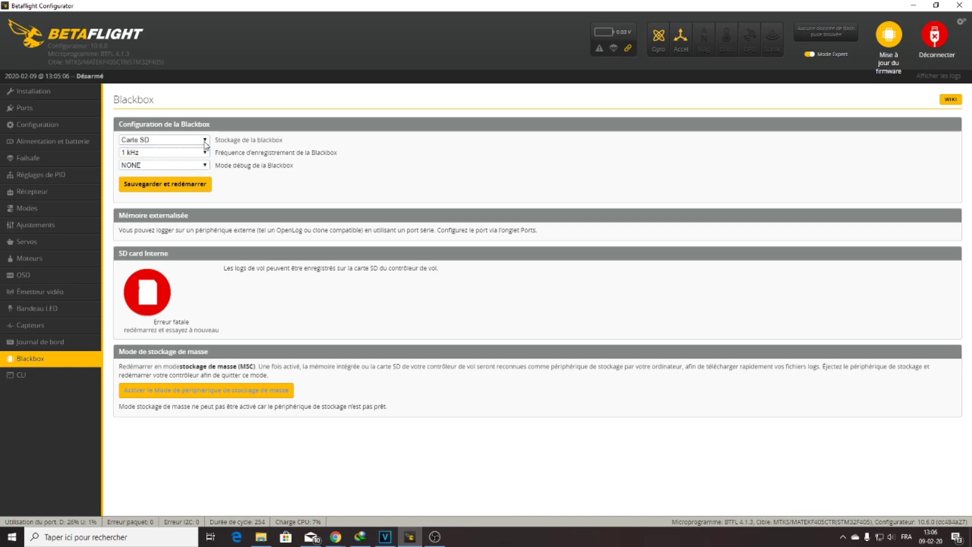
pyautogui.click(205, 166)
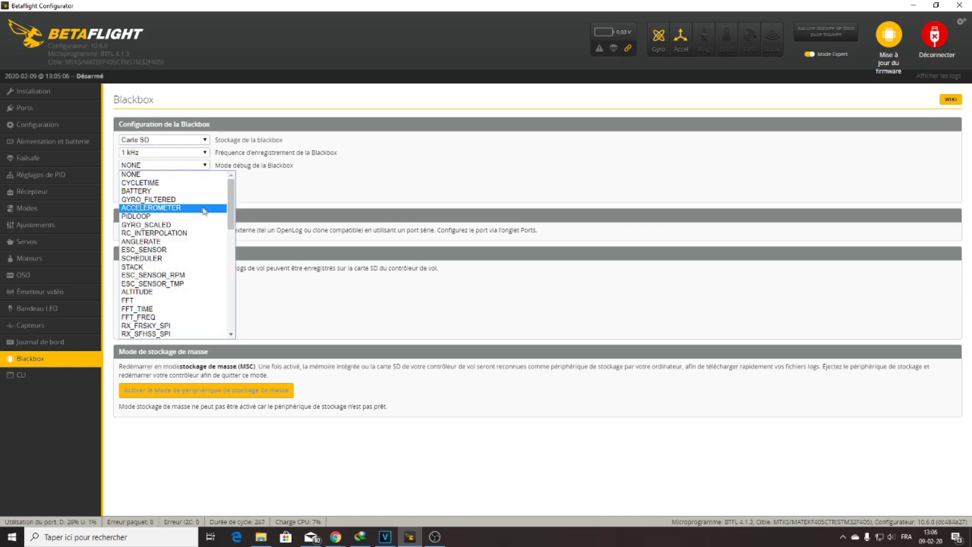
pyautogui.scroll(-5, 230, 241)
pyautogui.moveTo(230, 242); pyautogui.dragTo(229, 264)
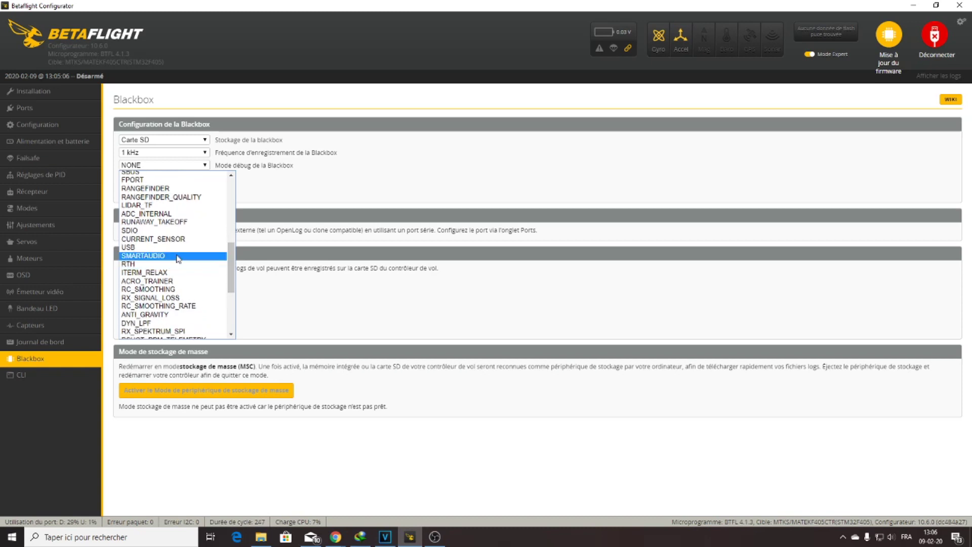
pyautogui.click(179, 258)
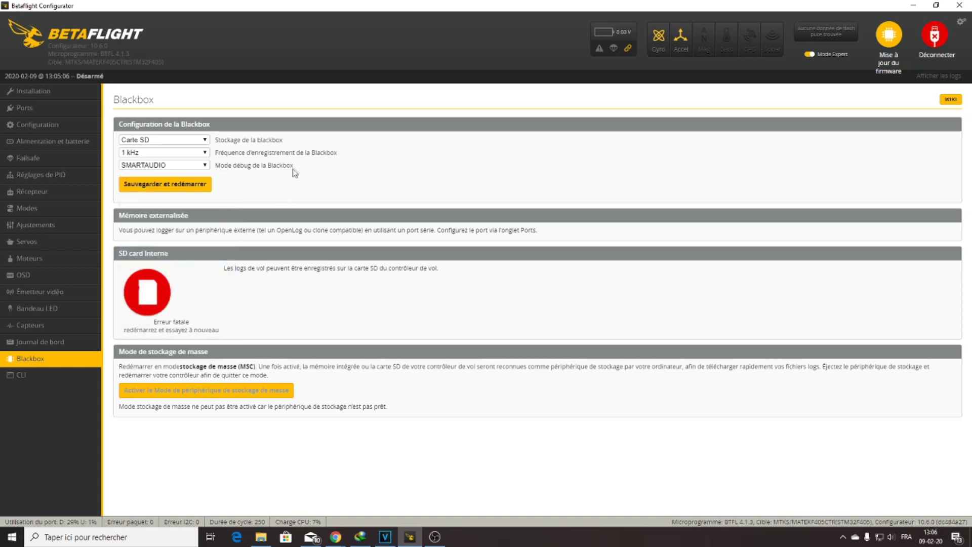
pyautogui.click(153, 184)
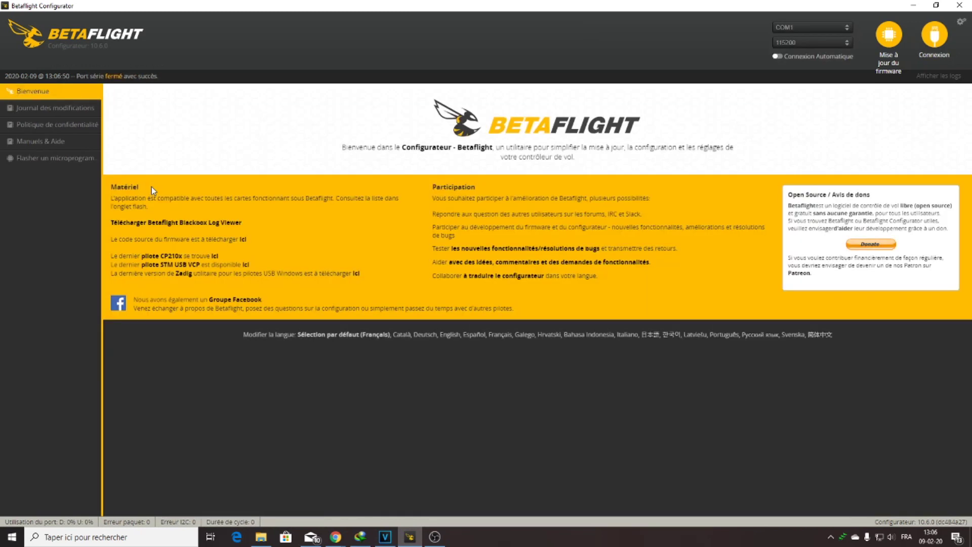
# Reconnect to the flight controller and open the sensor debug graphs.
pyautogui.click(934, 36)
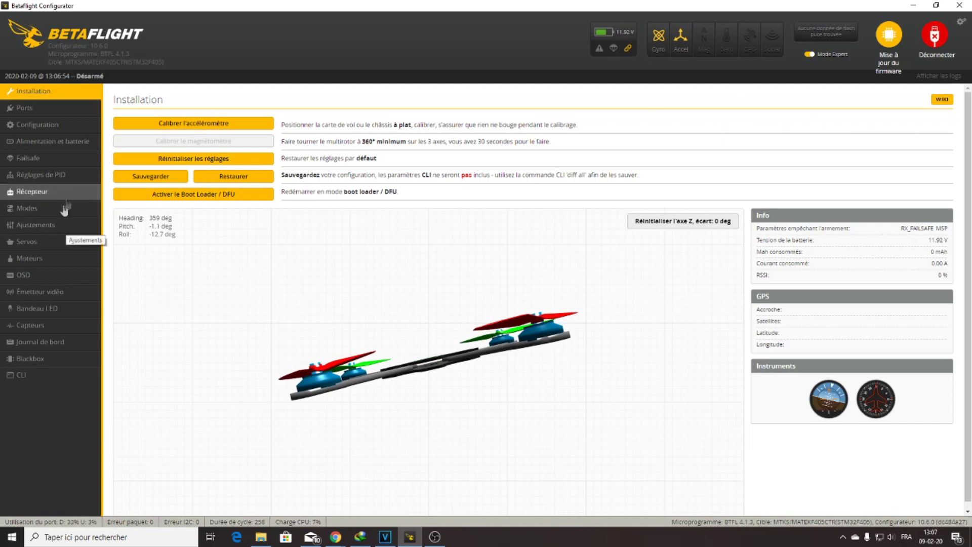
pyautogui.click(70, 291)
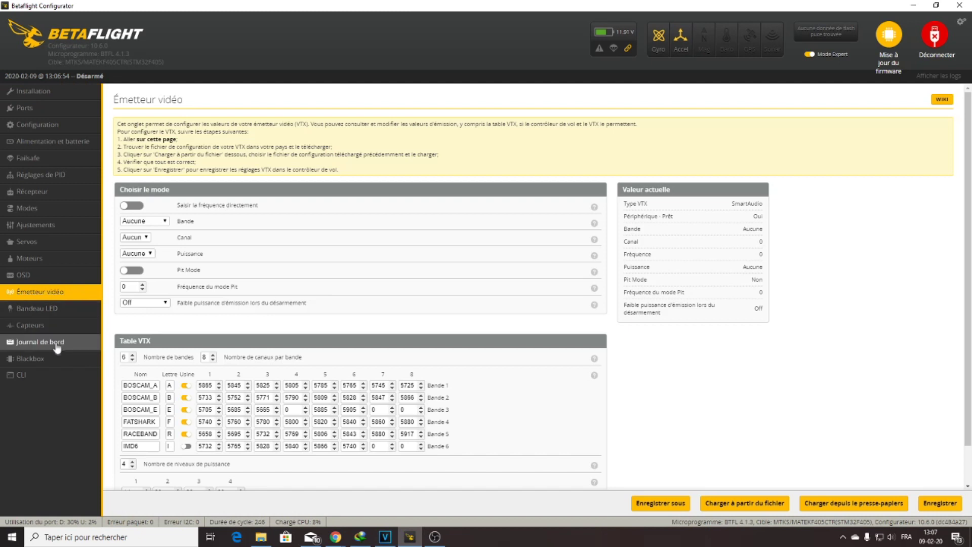
pyautogui.click(50, 324)
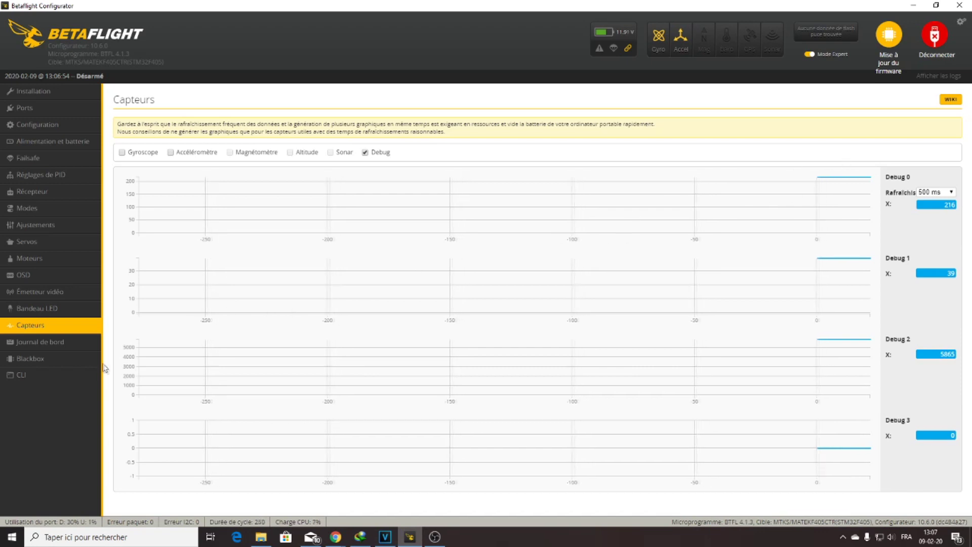
# Check the Blackbox debug mode and the Debug 0 sensor reading, and return to the video transmitter settings.
pyautogui.click(38, 359)
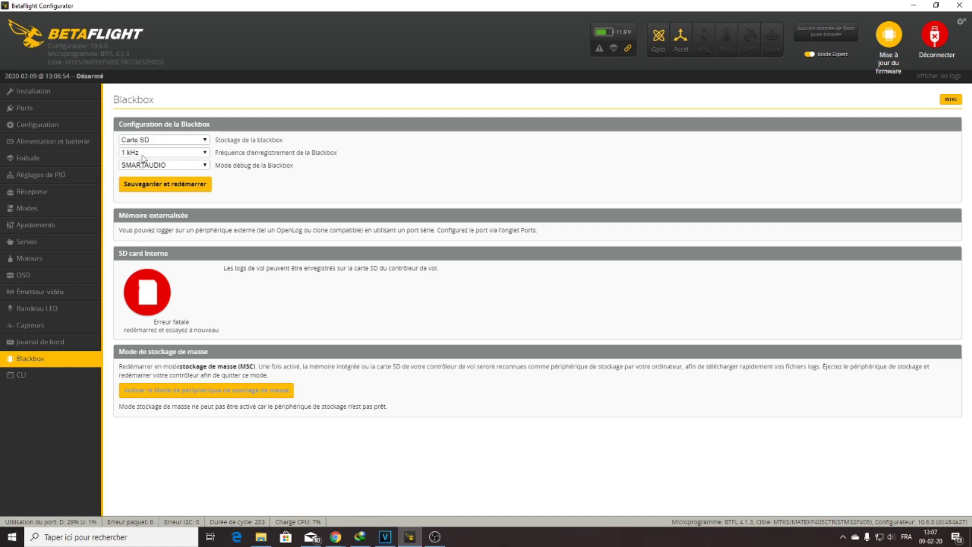
pyautogui.click(51, 327)
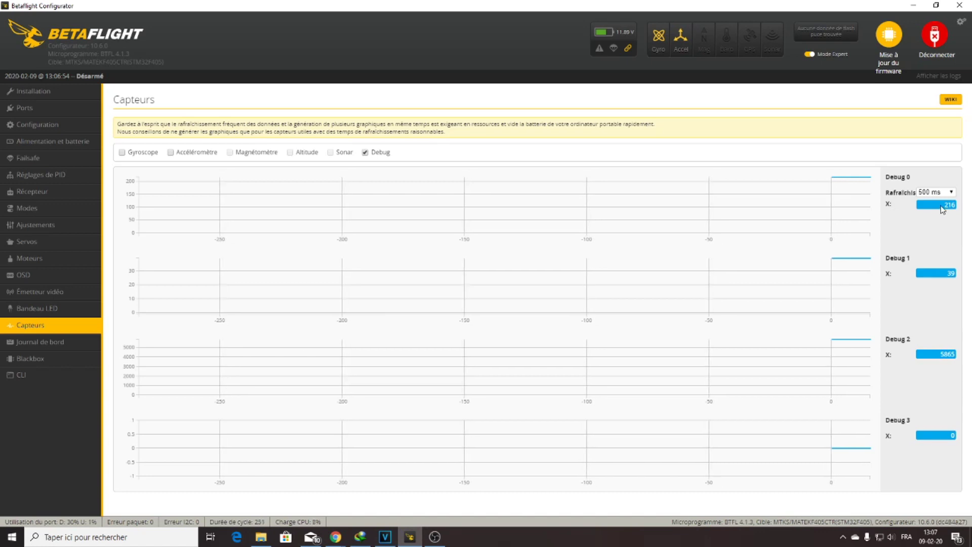
pyautogui.moveTo(940, 208); pyautogui.dragTo(962, 208)
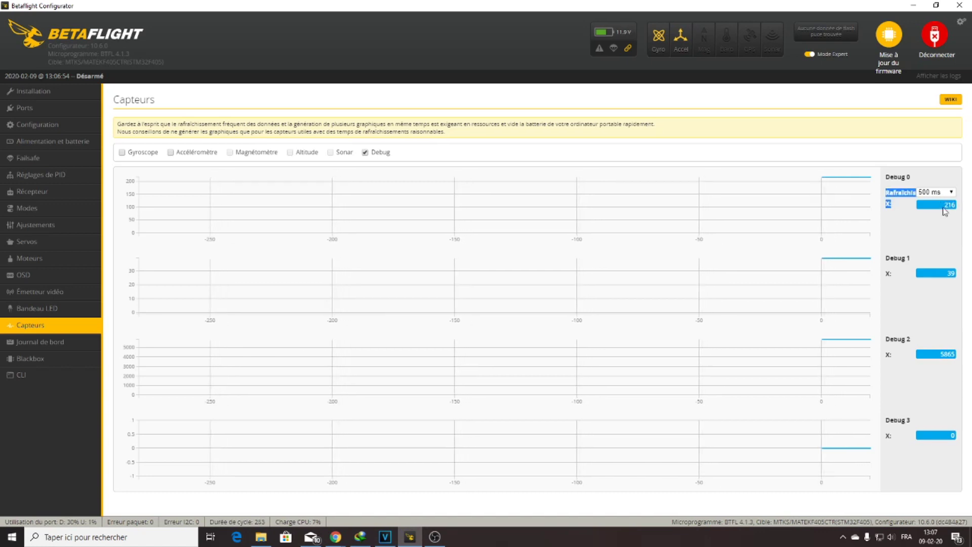
pyautogui.click(949, 228)
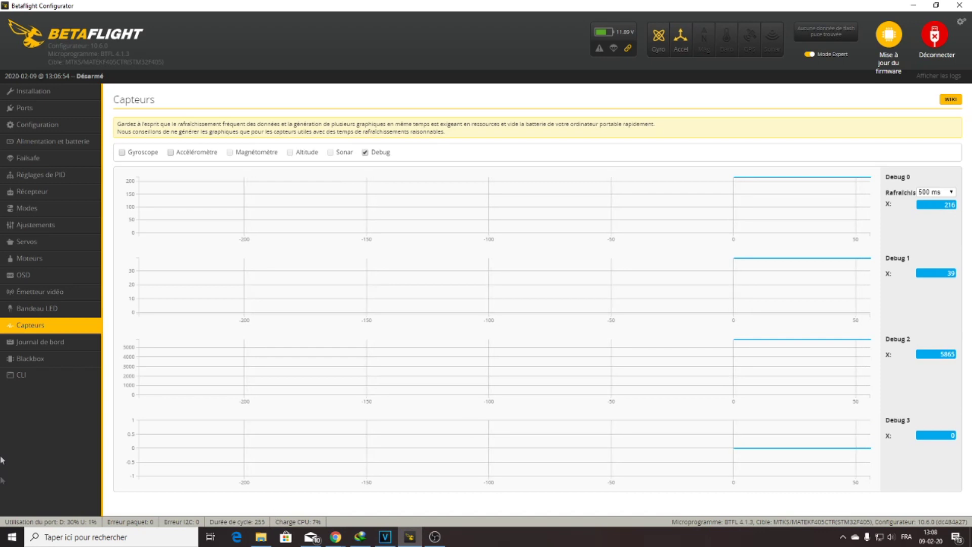
pyautogui.click(28, 358)
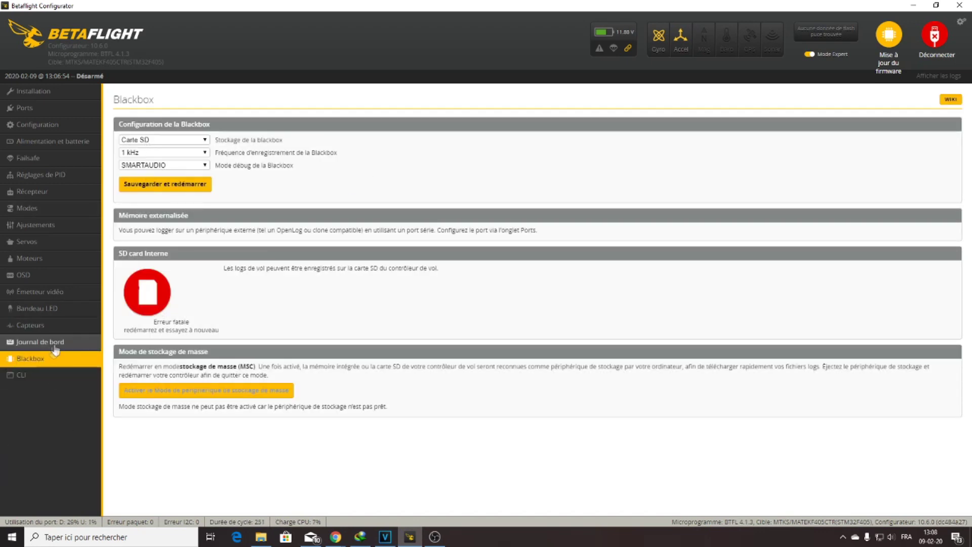
pyautogui.click(56, 330)
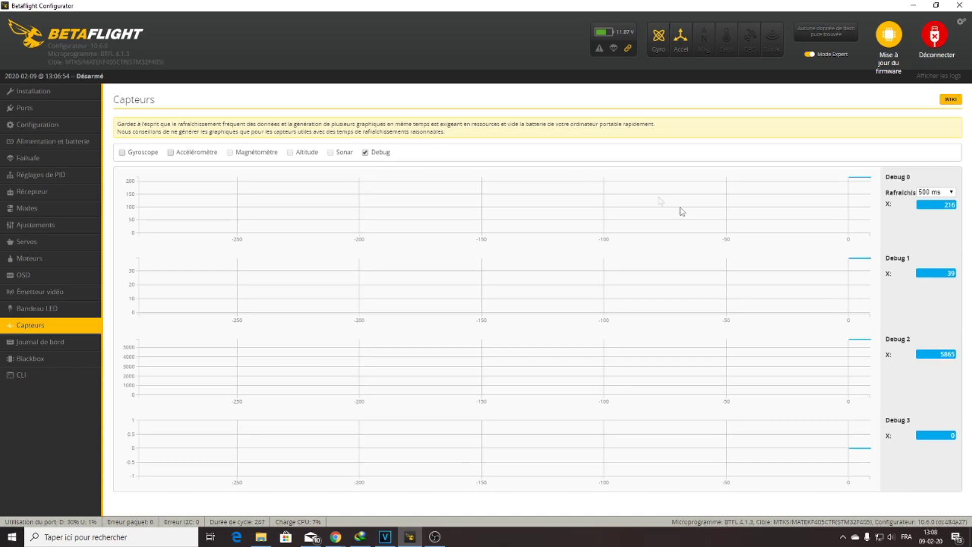
pyautogui.moveTo(888, 203); pyautogui.dragTo(962, 209)
pyautogui.click(958, 214)
pyautogui.click(958, 207)
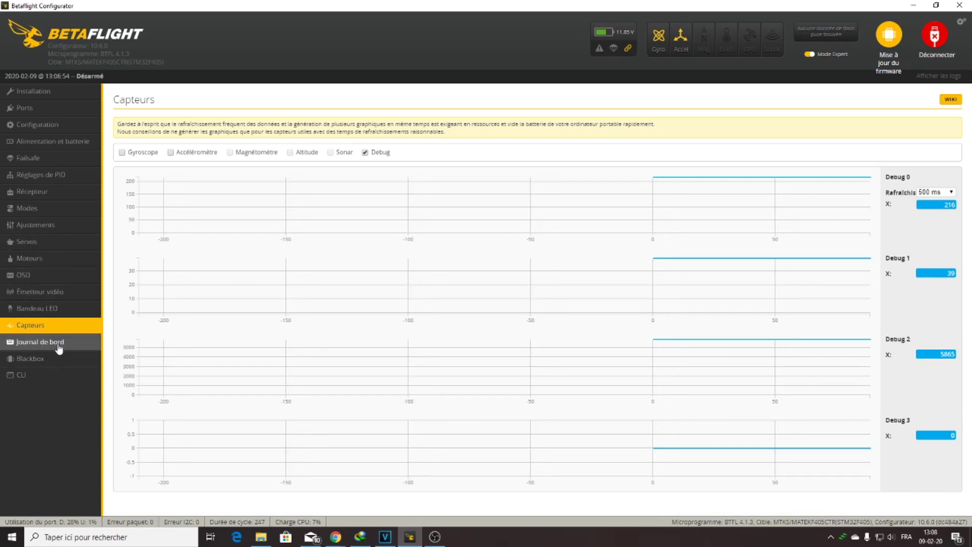
pyautogui.click(50, 292)
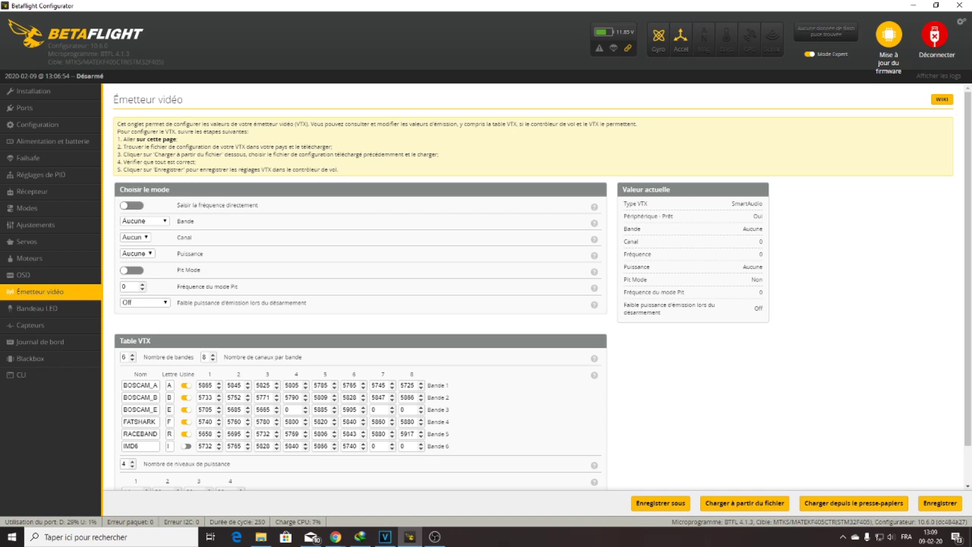
pyautogui.click(434, 537)
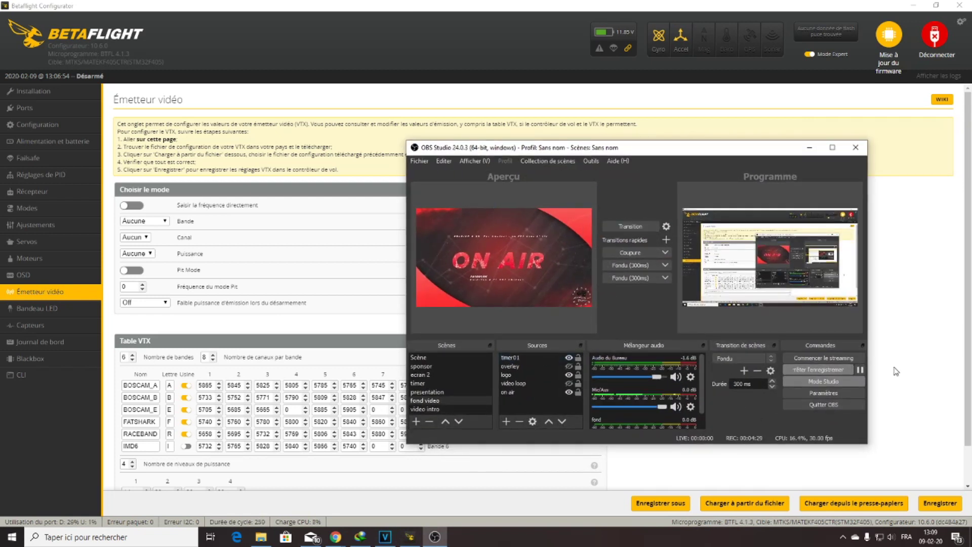
pyautogui.click(860, 370)
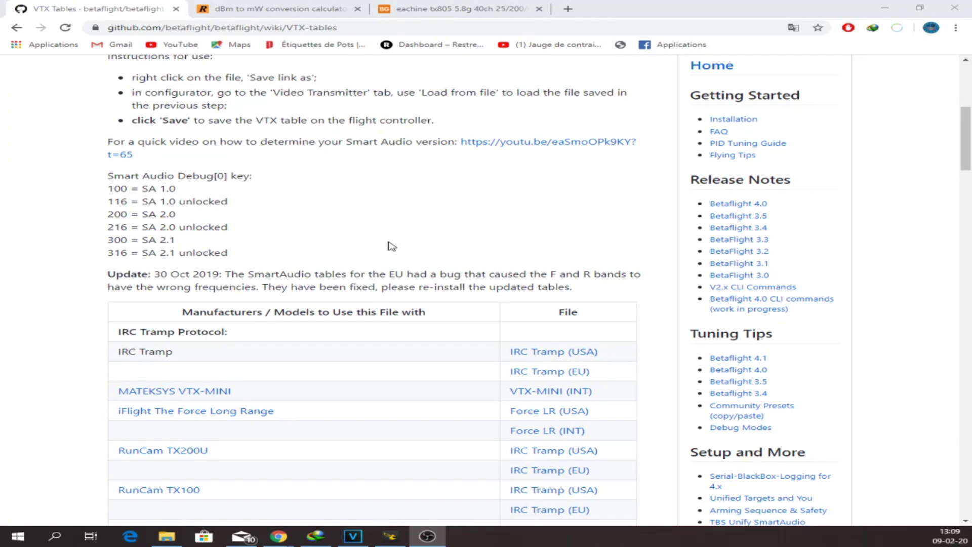
# Examine the Smart Audio Debug[0] key and the TBS SmartAudio table files on the Betaflight VTX tables wiki page.
pyautogui.scroll(6, 390, 246)
pyautogui.scroll(-10, 389, 248)
pyautogui.scroll(-4, 304, 256)
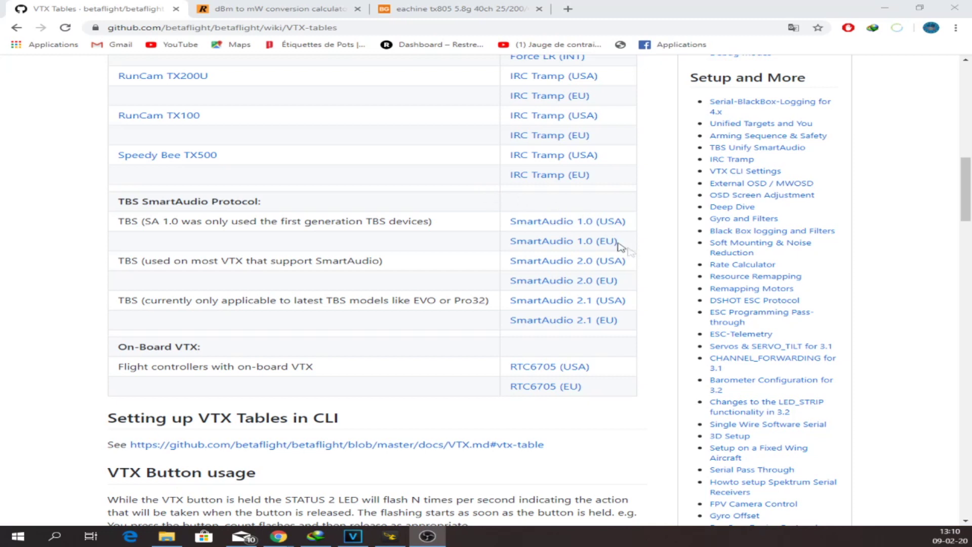
pyautogui.rightClick(549, 247)
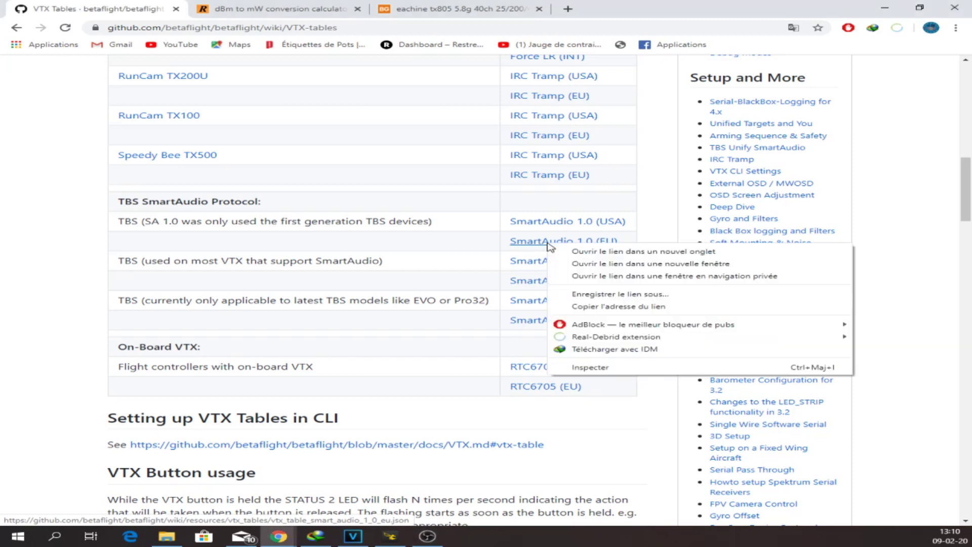
pyautogui.click(654, 297)
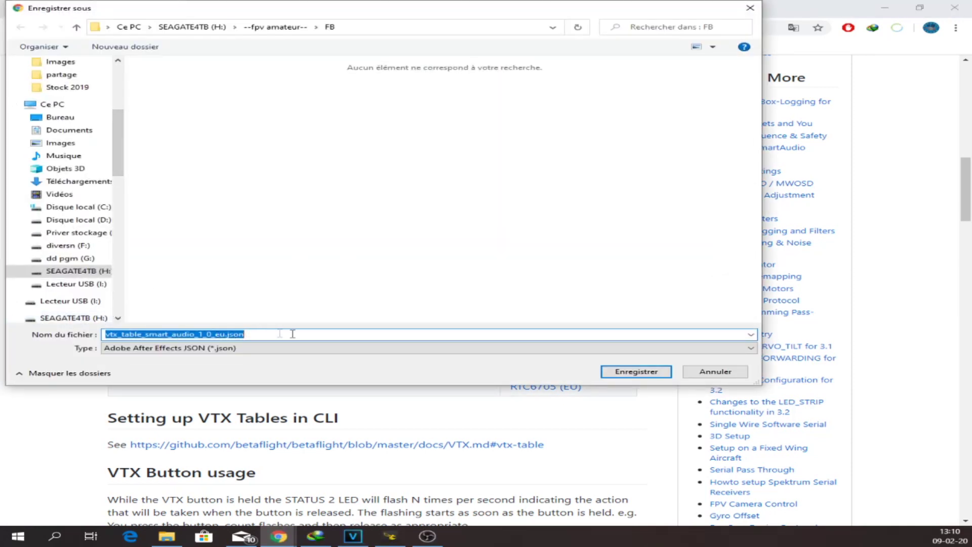
pyautogui.click(715, 373)
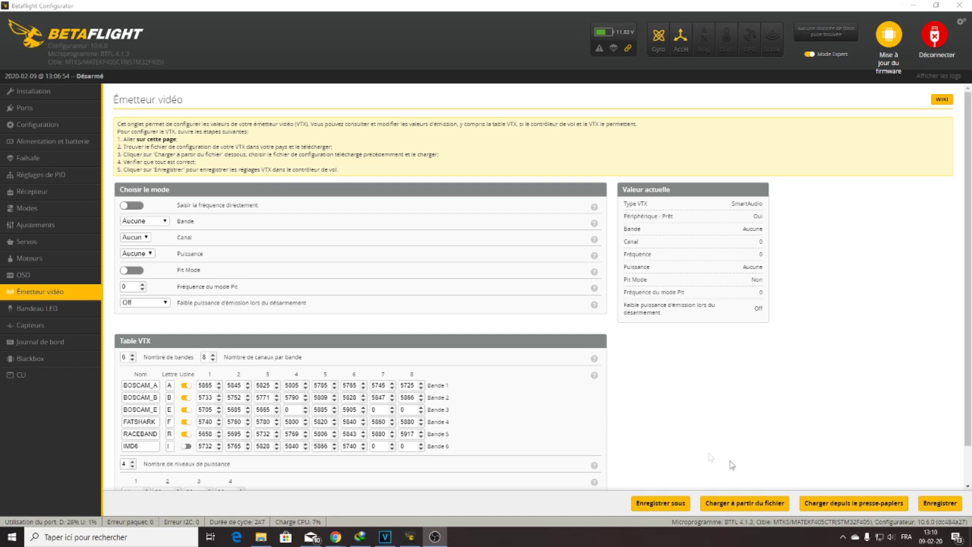
# Look through the VTX table JSON files available for loading without opening one, and review the current VTX table and power levels.
pyautogui.click(764, 505)
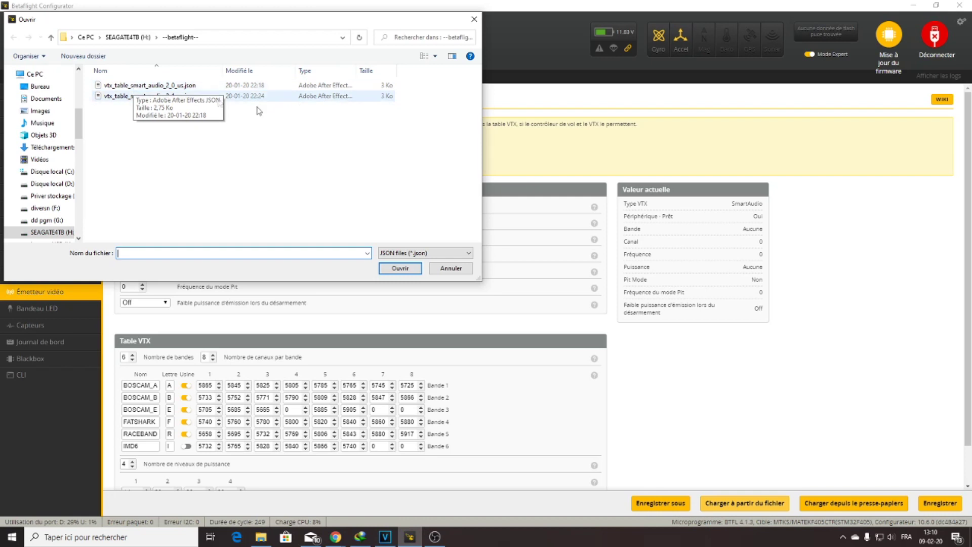
pyautogui.click(451, 268)
pyautogui.scroll(-2, 658, 369)
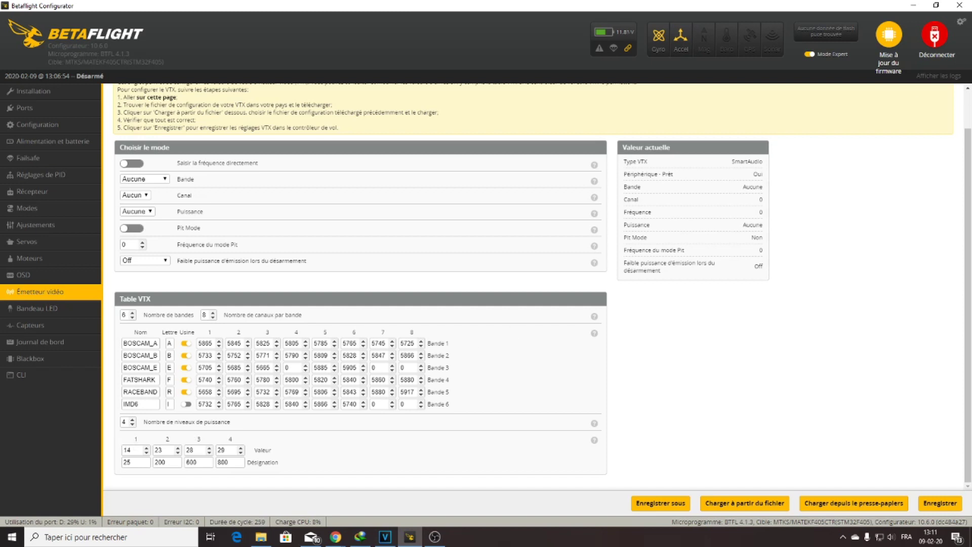
# Switch to the browser's dBm to mW calculator and convert 25 dBm to milliwatts.
pyautogui.hotkey('alt', 'Tab')
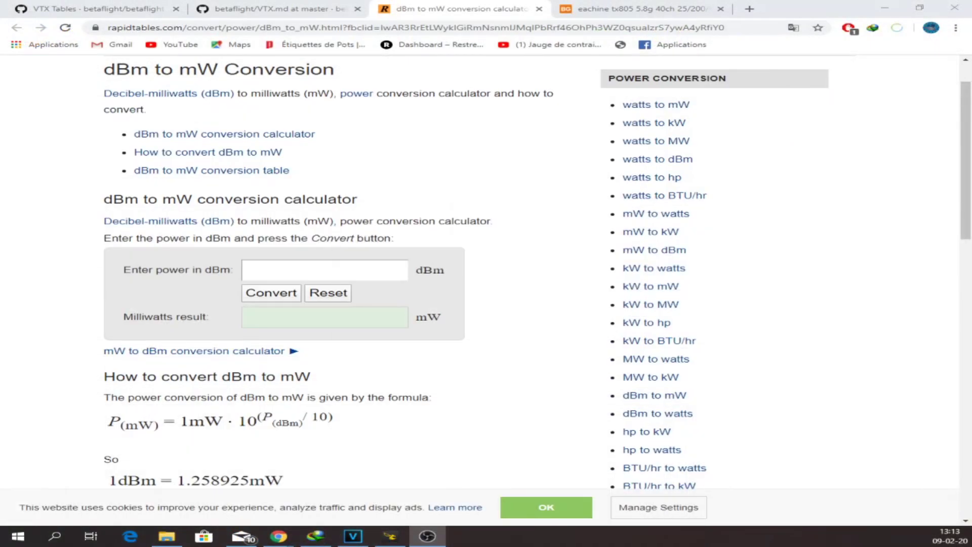
pyautogui.click(341, 270)
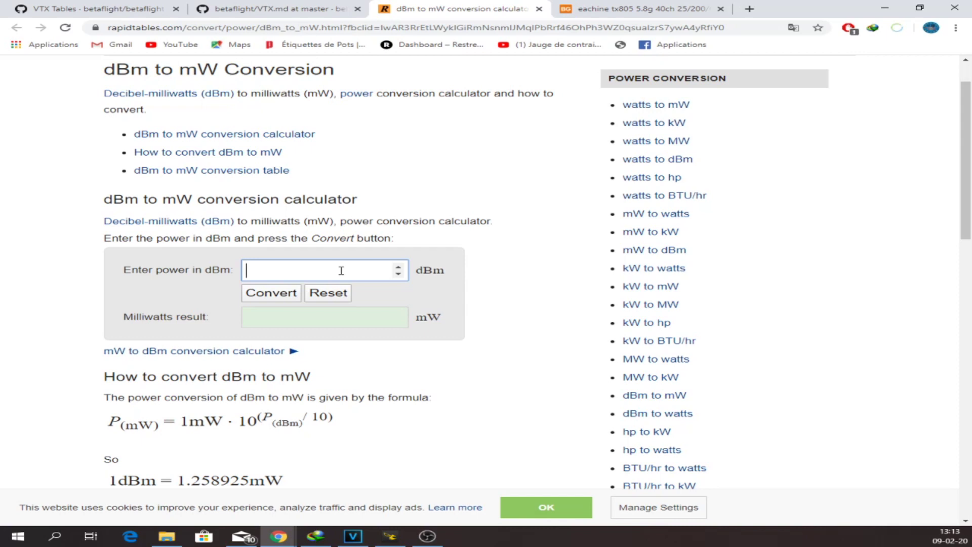
pyautogui.write('25')
pyautogui.click(273, 297)
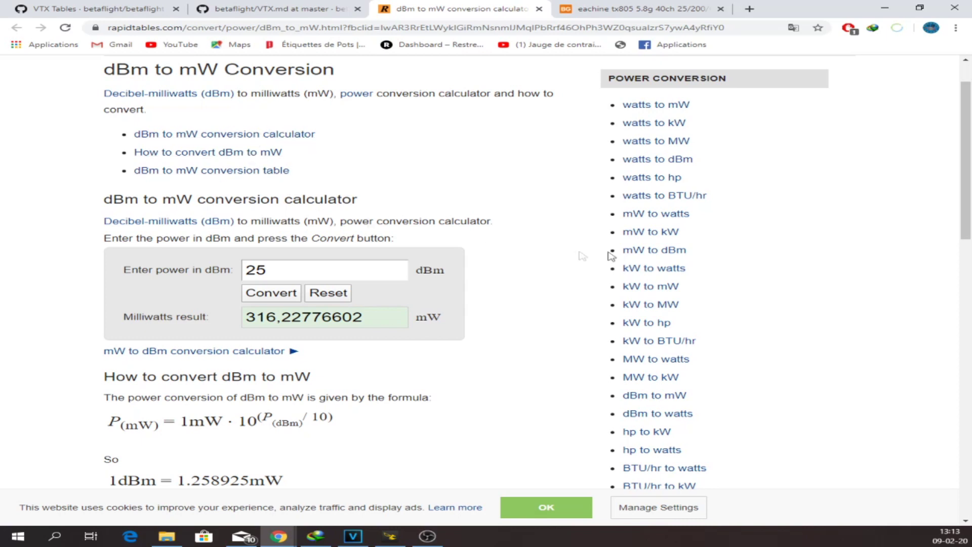
# Open the mW to dBm calculator on RapidTables and convert 25 mW to dBm.
pyautogui.click(656, 215)
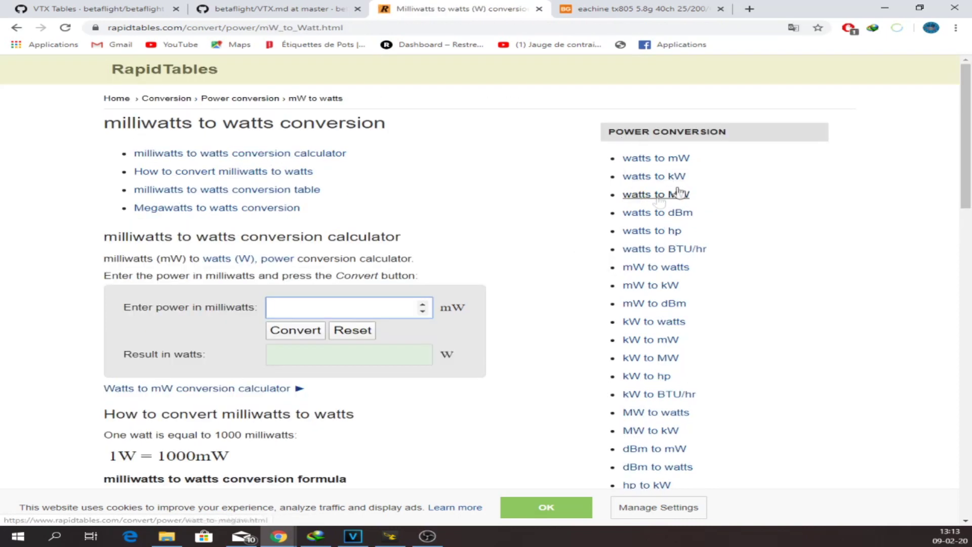
pyautogui.click(658, 303)
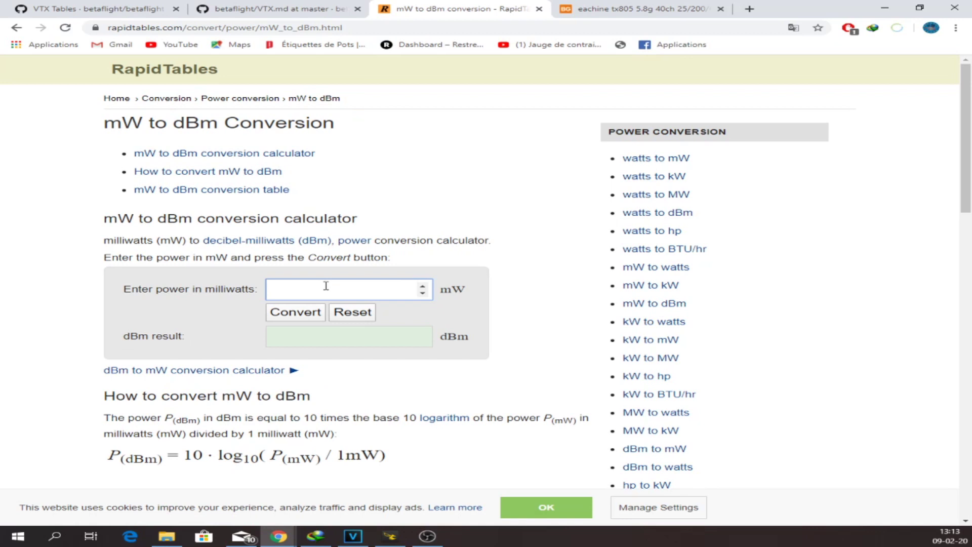
pyautogui.write('25')
pyautogui.click(293, 308)
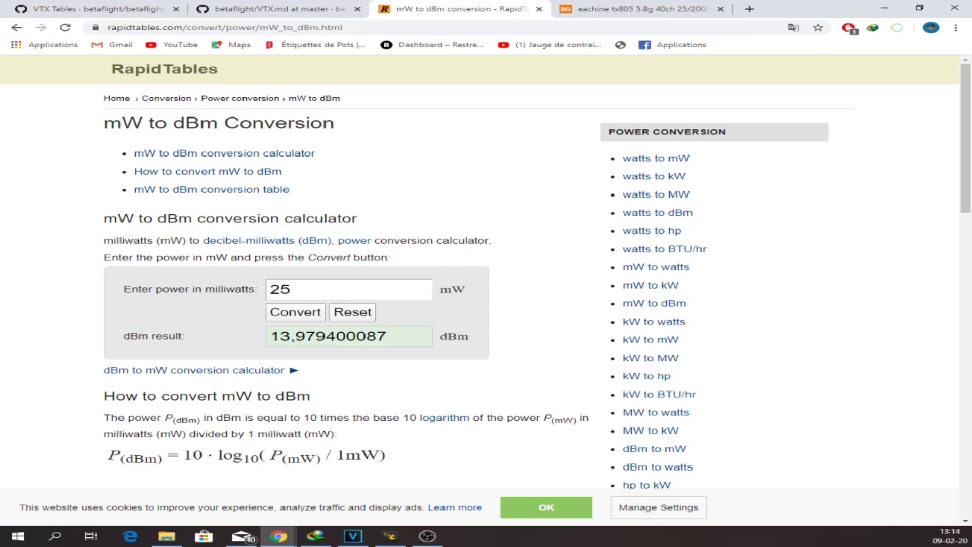
pyautogui.click(427, 535)
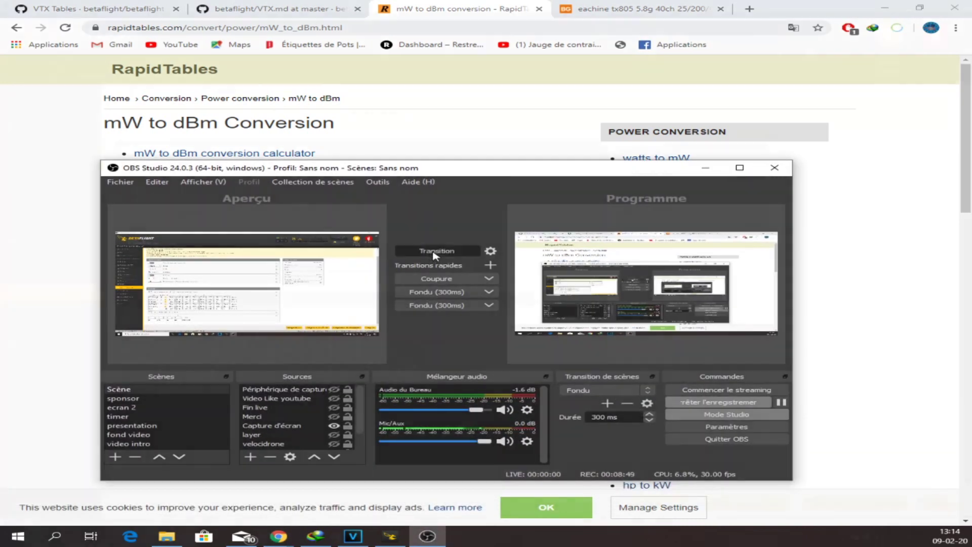